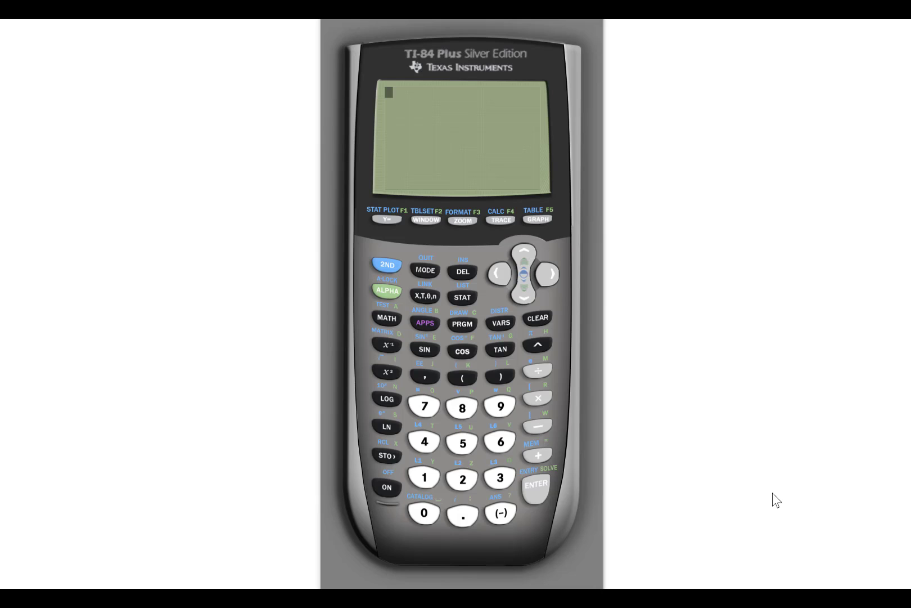
- Open the STAT list editor showing the empty L1, L2 and L3 columns
click(460, 297)
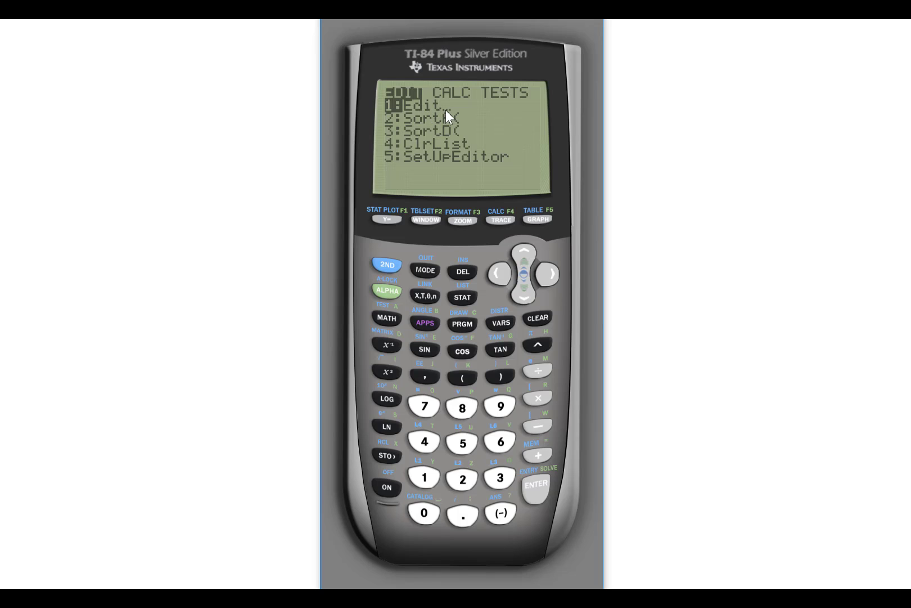
click(532, 490)
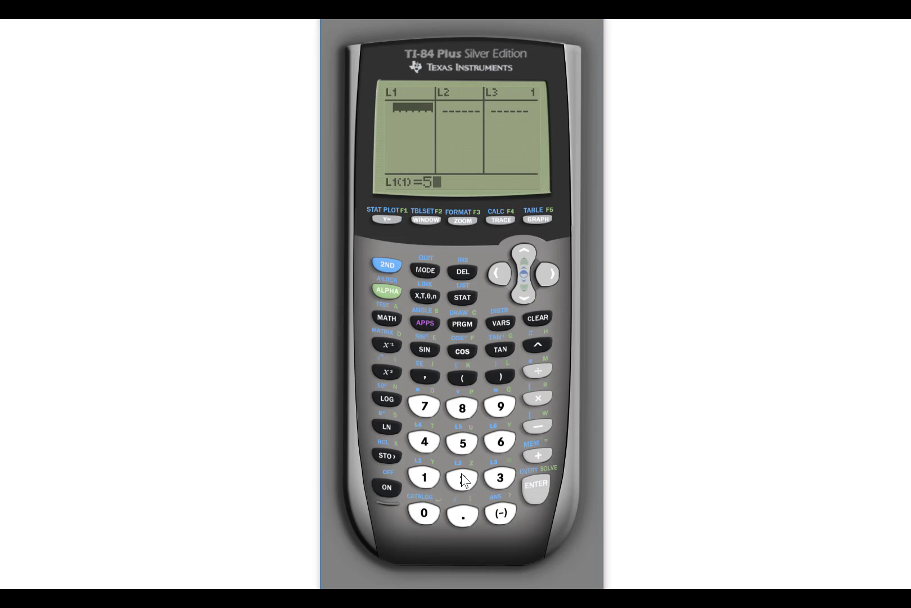
- Enter 52, 85 and 32 as the first three values of L1
click(463, 479)
click(537, 489)
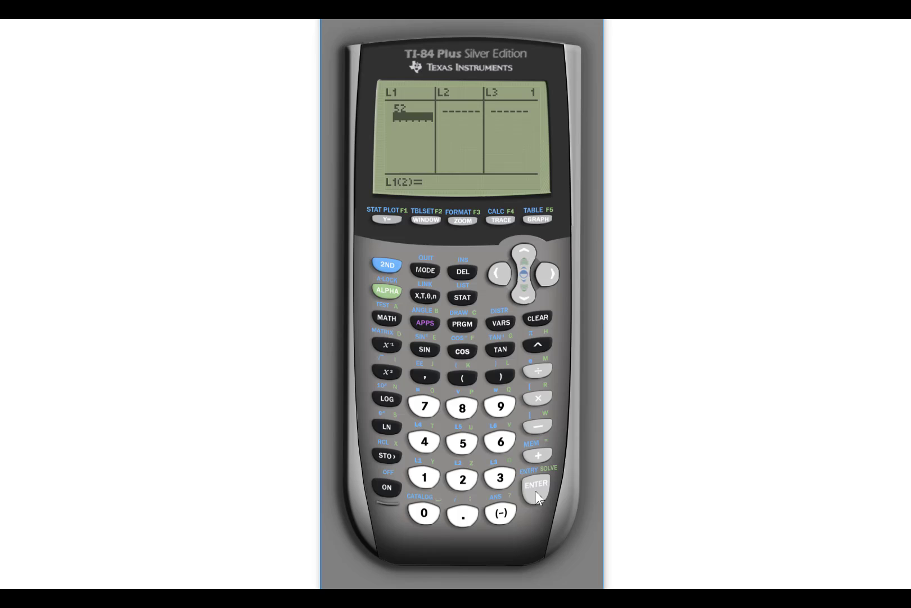
click(472, 414)
click(459, 446)
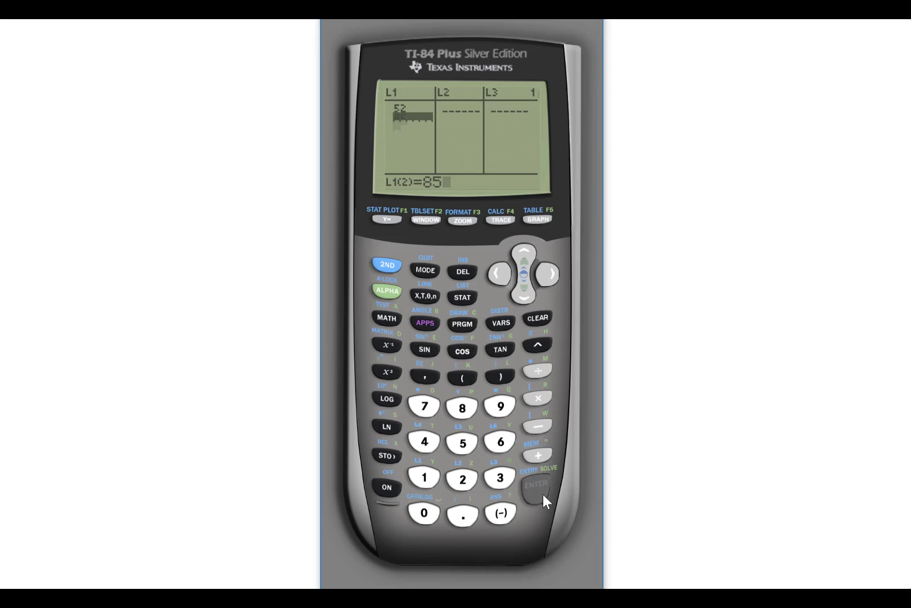
click(541, 494)
click(500, 481)
click(466, 482)
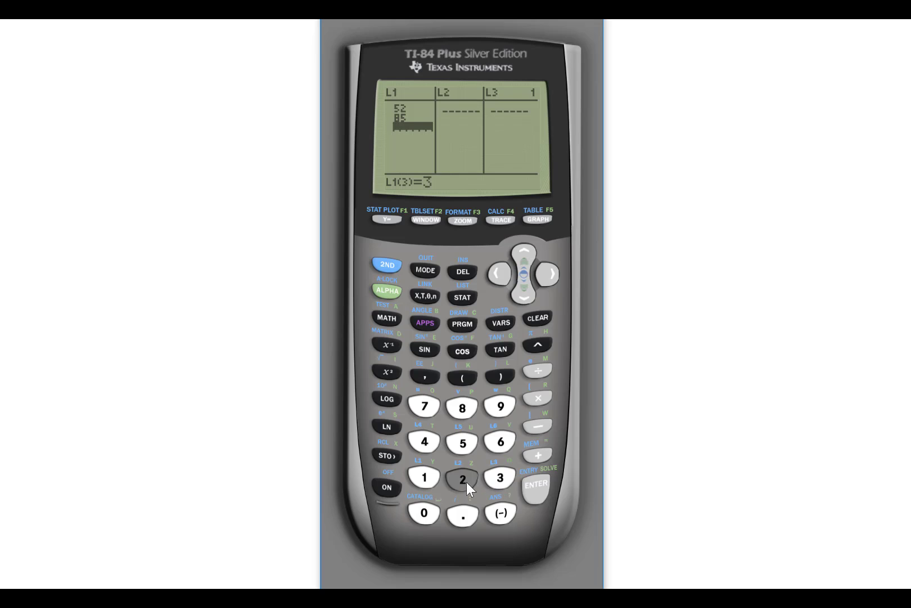
click(538, 497)
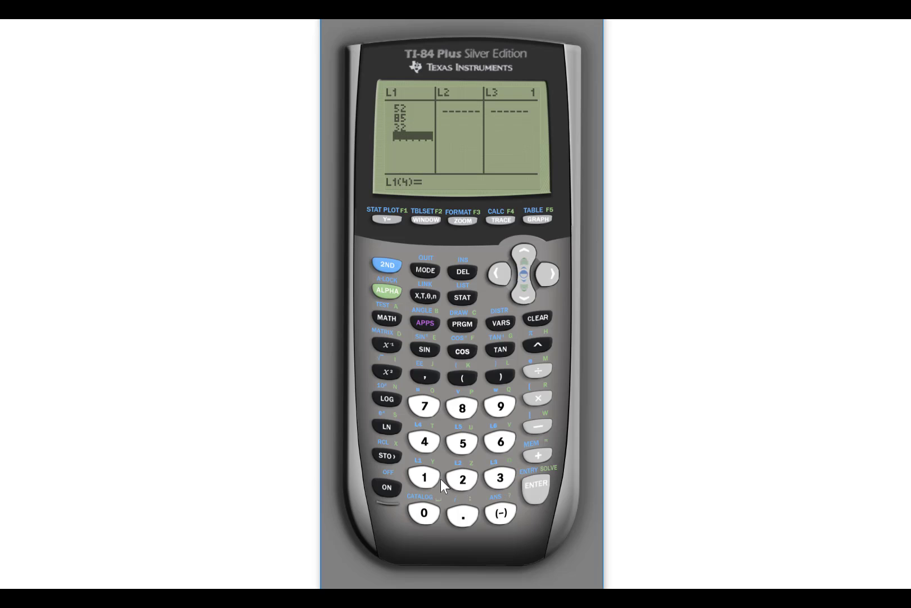
- Enter 12 and 42 as L1's fourth and fifth values
click(430, 473)
click(458, 479)
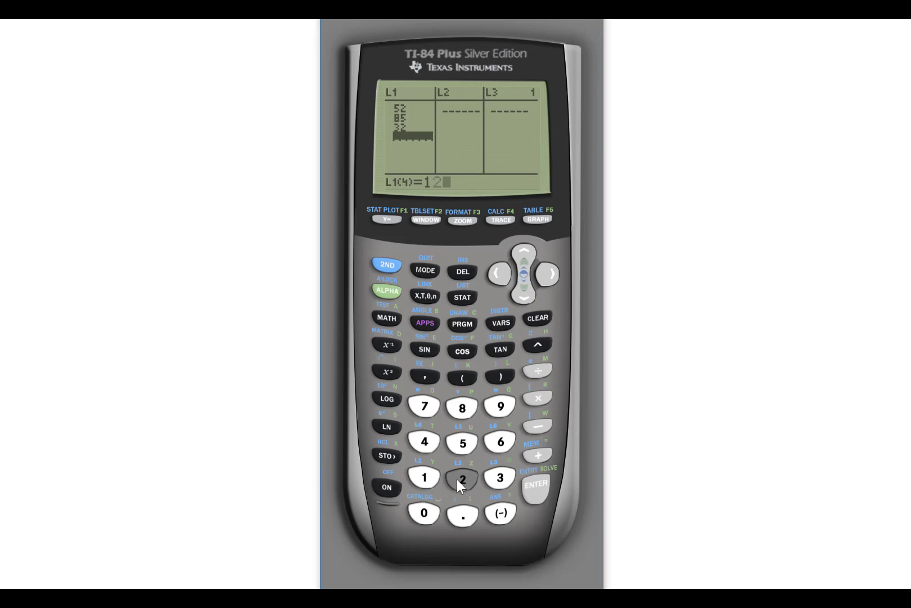
click(538, 487)
click(432, 442)
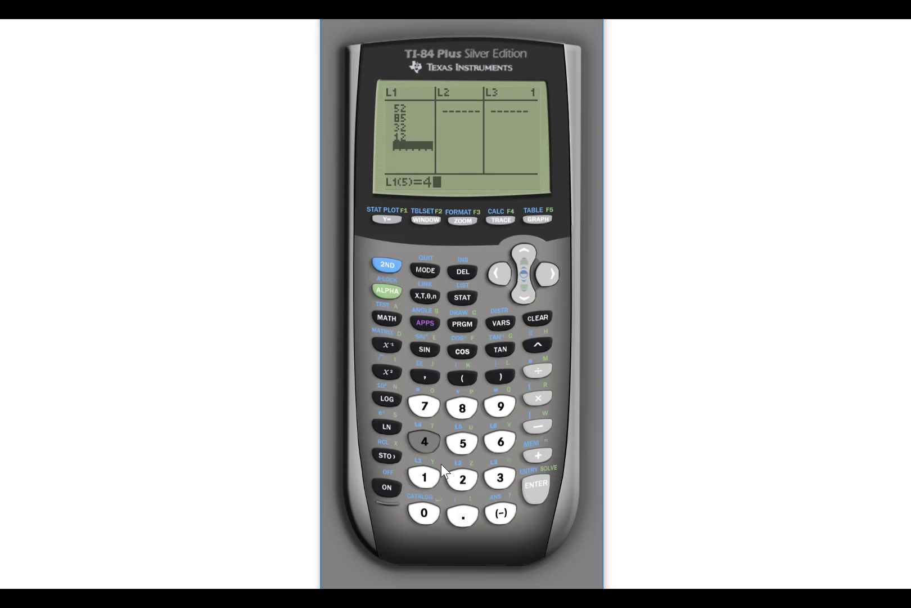
click(460, 476)
click(537, 494)
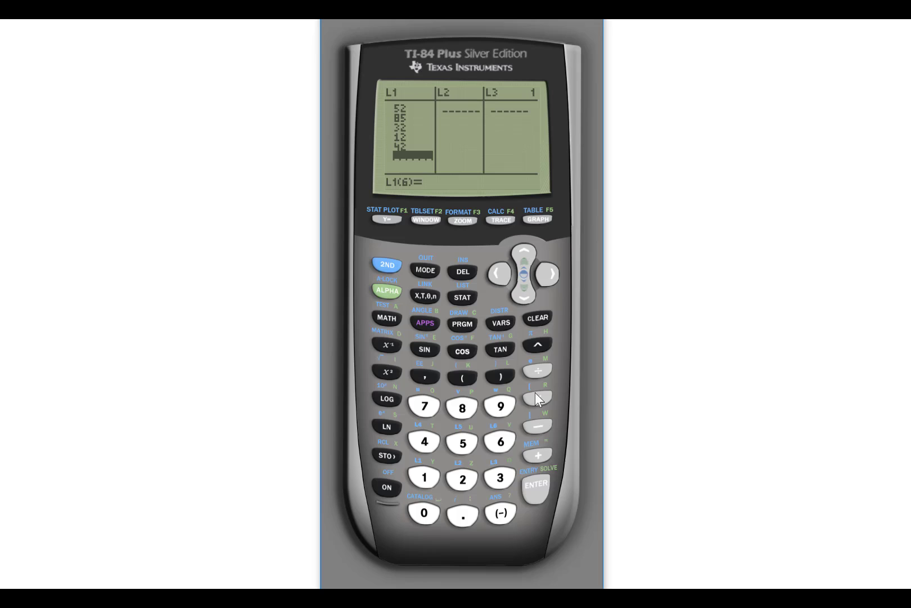
- Correct L1's fifth entry from 42 to 14
click(525, 256)
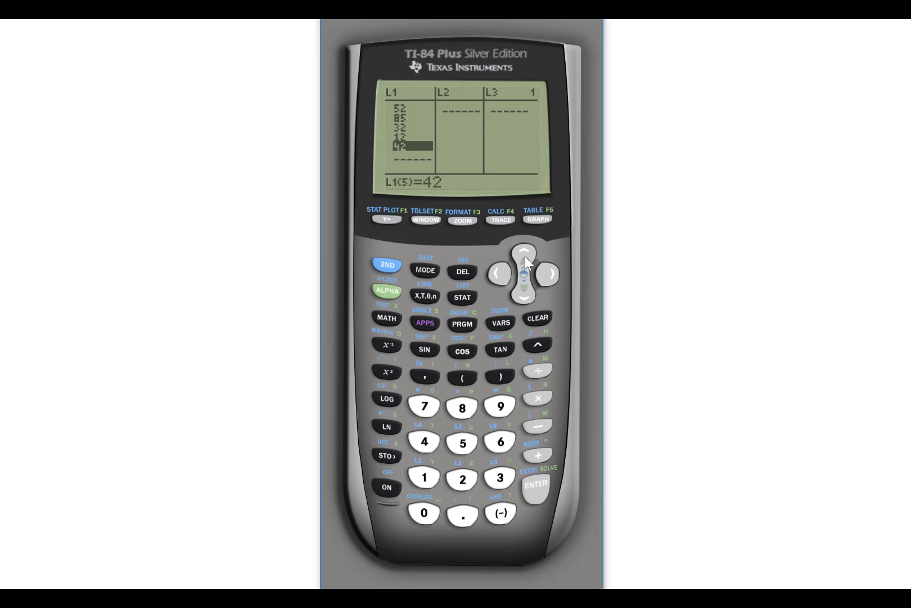
click(427, 479)
click(426, 444)
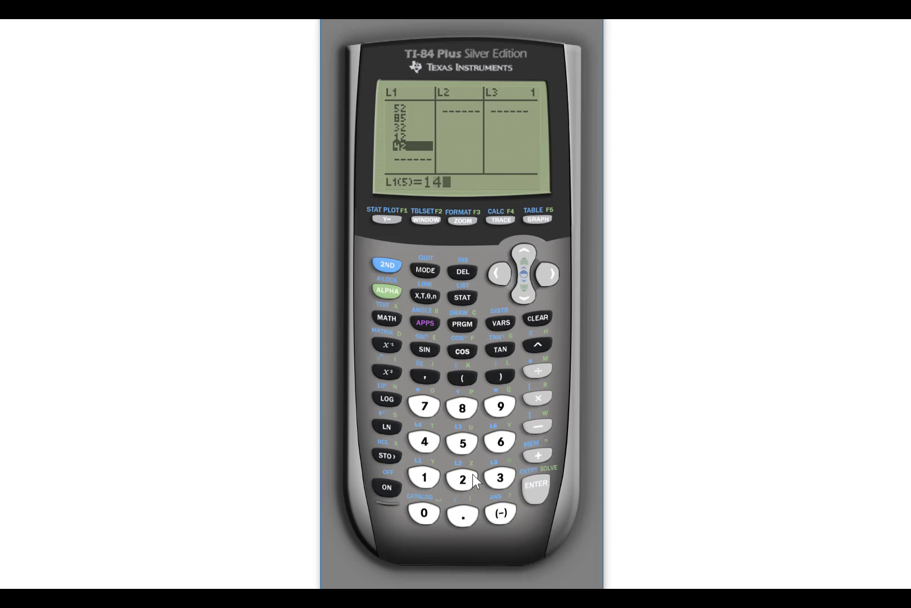
click(545, 482)
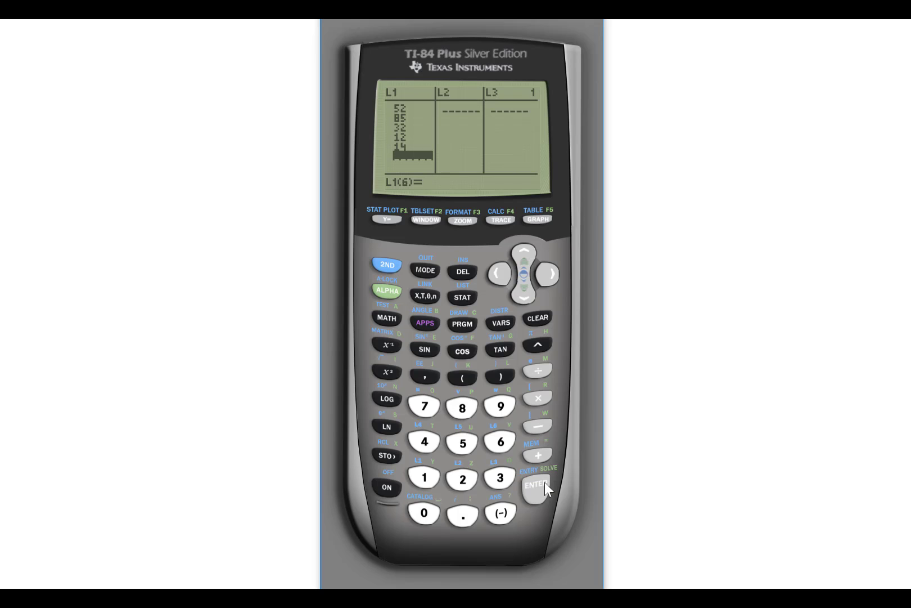
- Delete 12 from L1's fourth row, then move up to highlight the L1 header
click(527, 253)
click(528, 253)
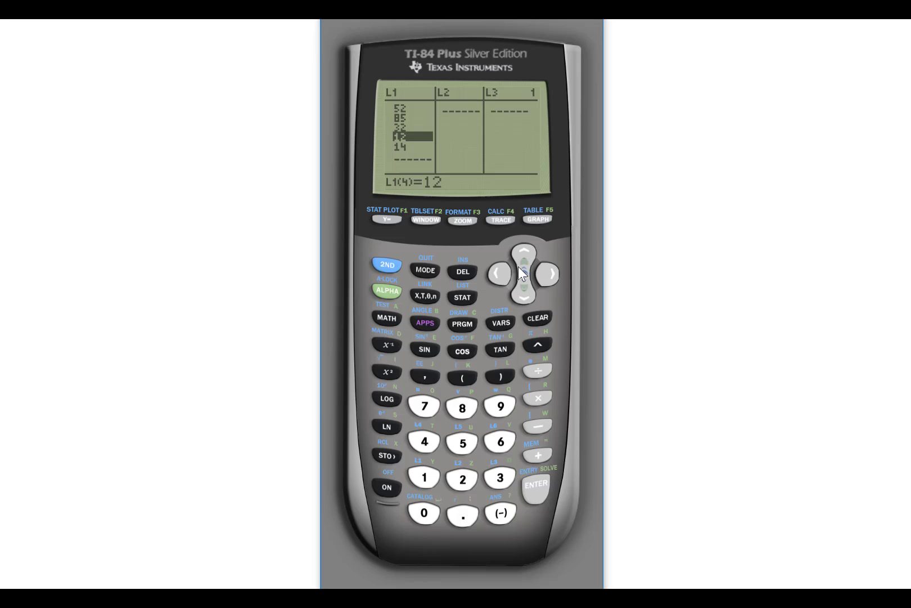
click(469, 273)
click(528, 252)
click(528, 251)
click(528, 251)
click(528, 251)
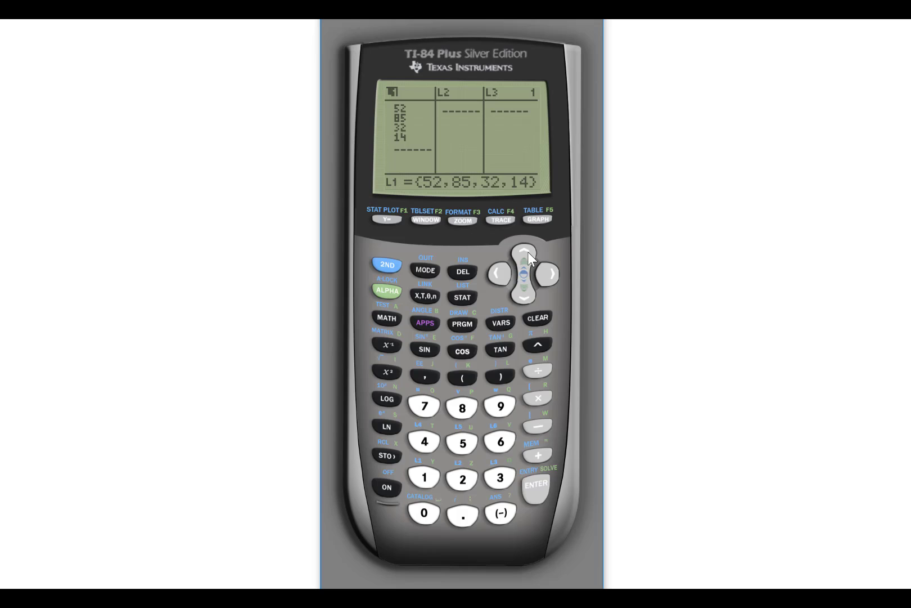
- Remove the L1 column, reinsert it by name, then remove it again
click(459, 273)
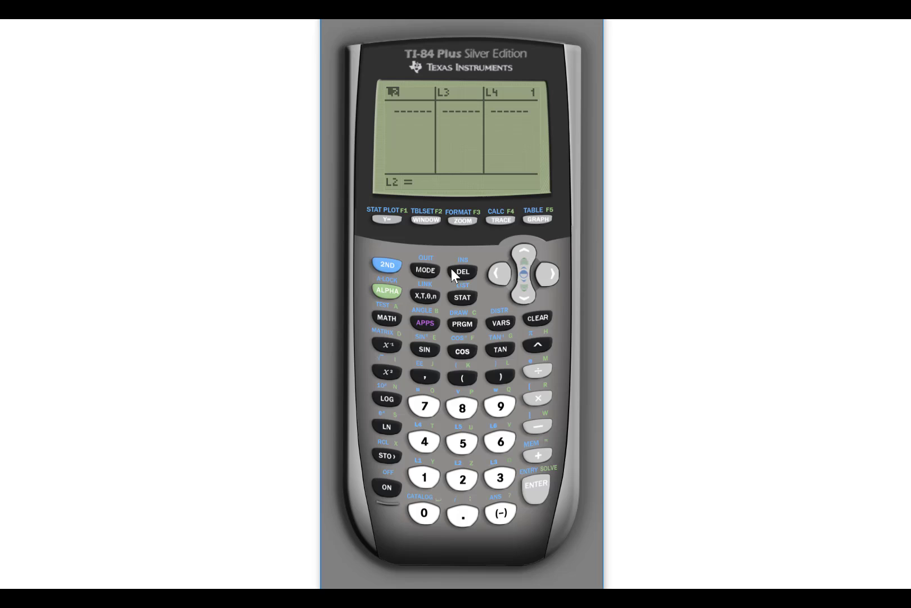
click(390, 265)
click(460, 271)
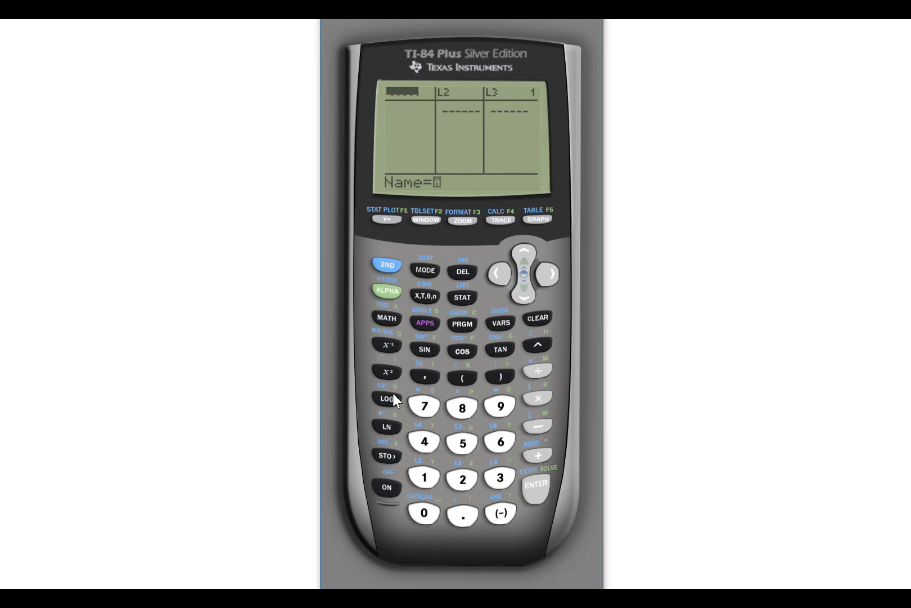
click(424, 478)
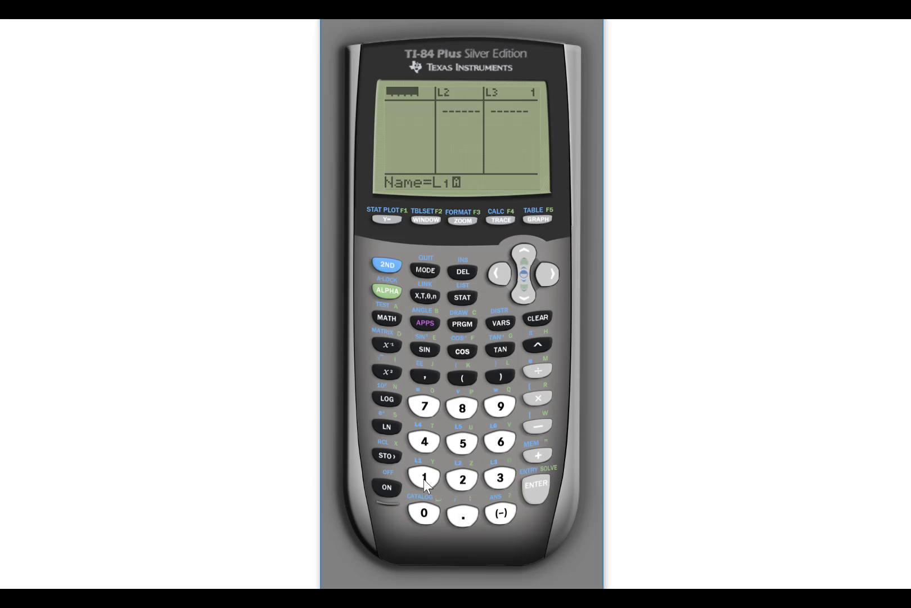
click(538, 491)
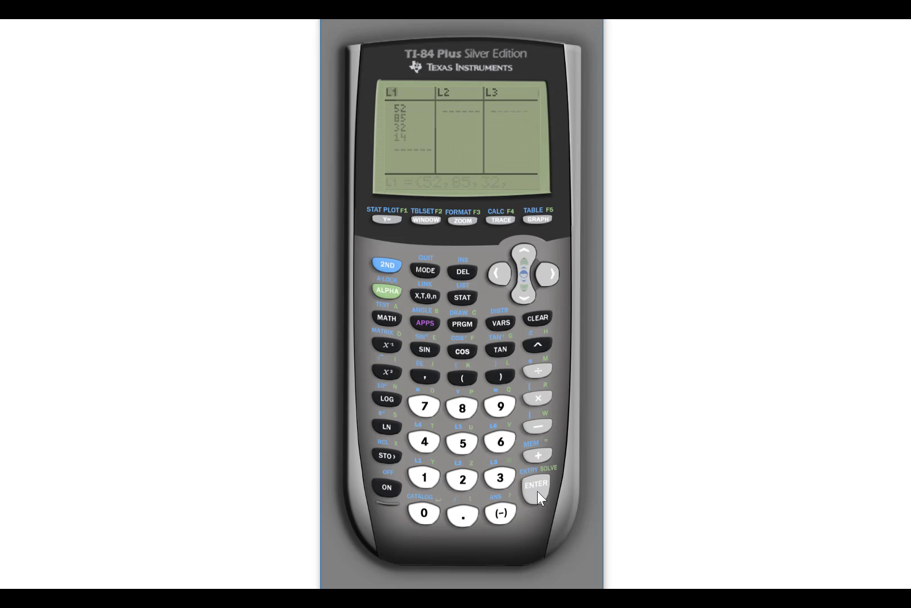
click(468, 273)
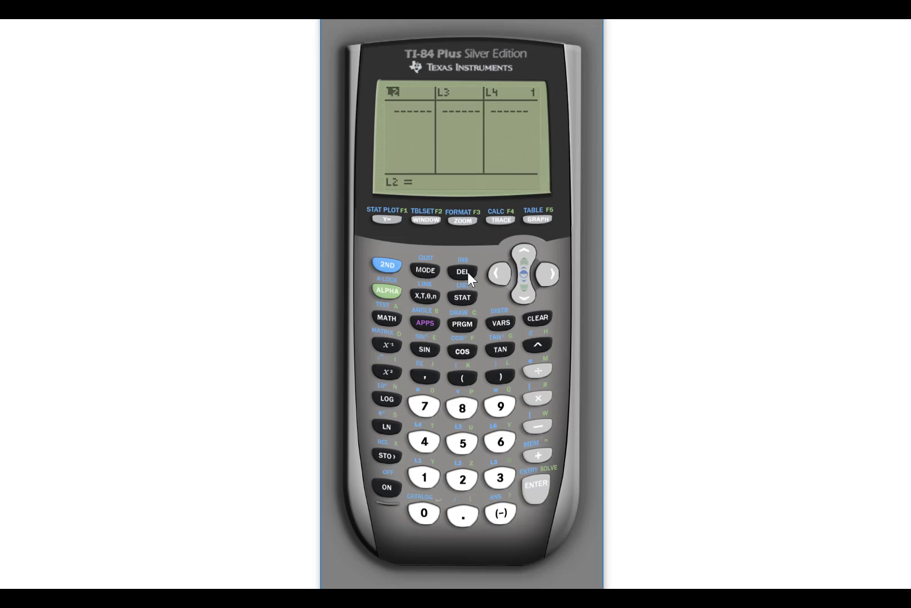
- Quit to the home screen and run SetUpEditor to restore the default L1, L2, L3 columns
click(382, 266)
click(418, 269)
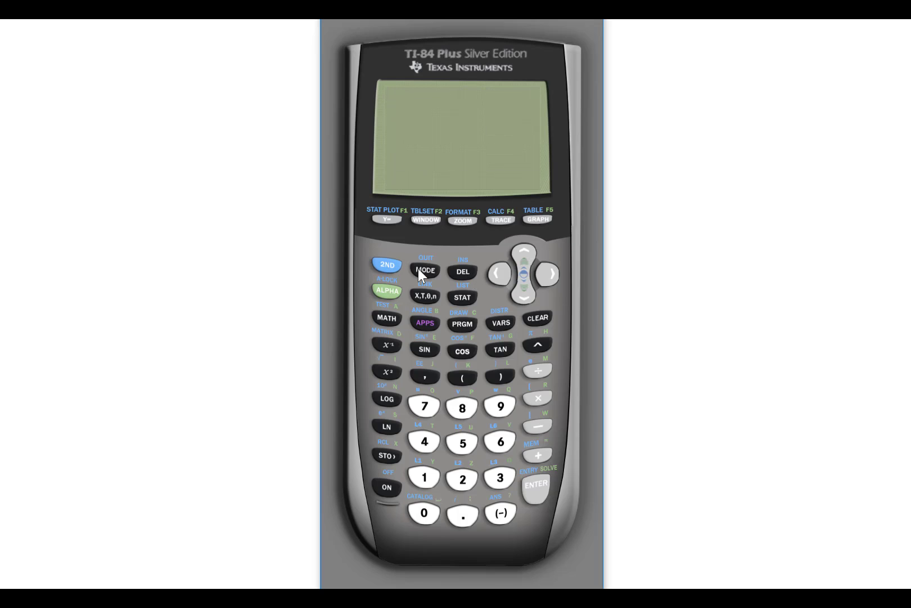
click(468, 297)
click(527, 295)
click(526, 295)
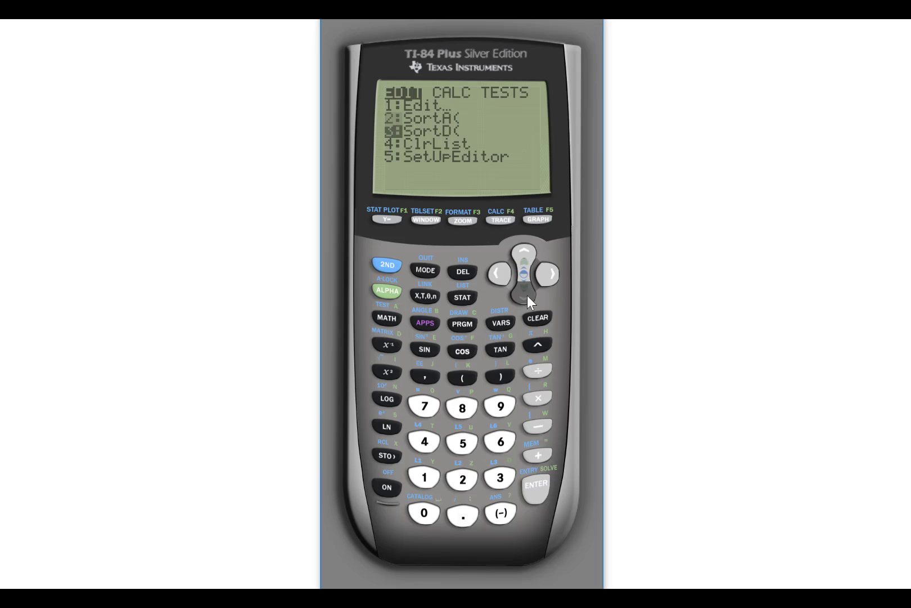
click(526, 296)
click(527, 295)
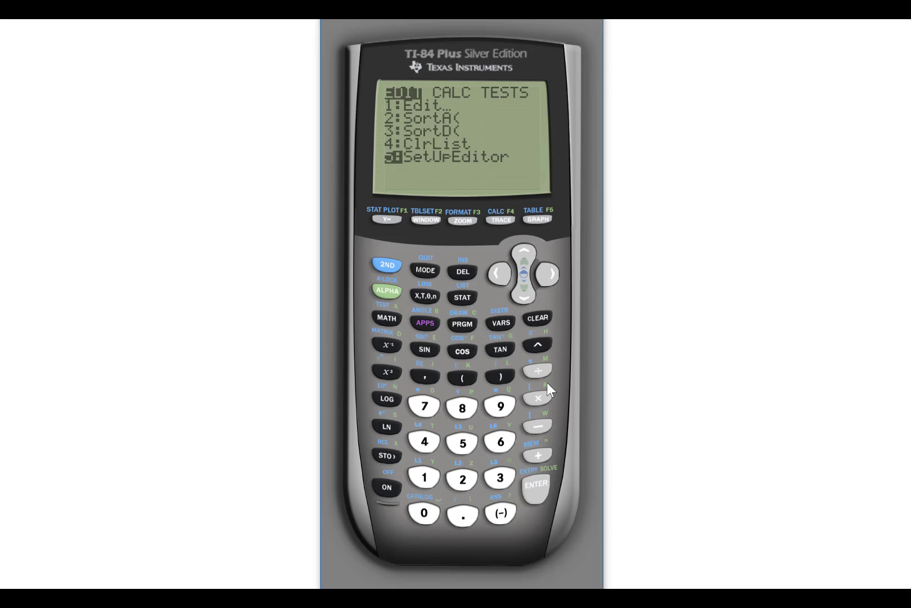
click(546, 485)
click(546, 485)
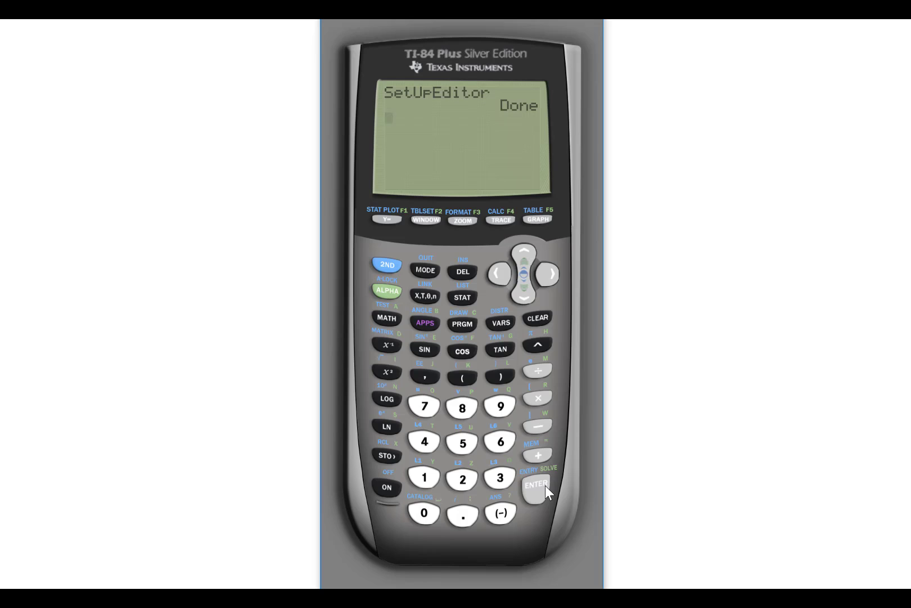
click(465, 295)
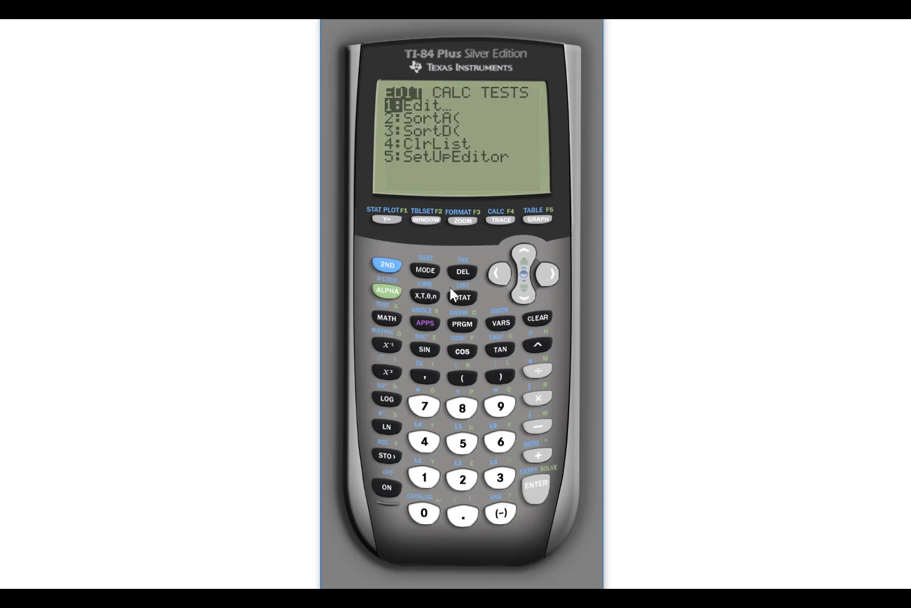
- Open the list editor and clear all values from L1 at its header
click(538, 482)
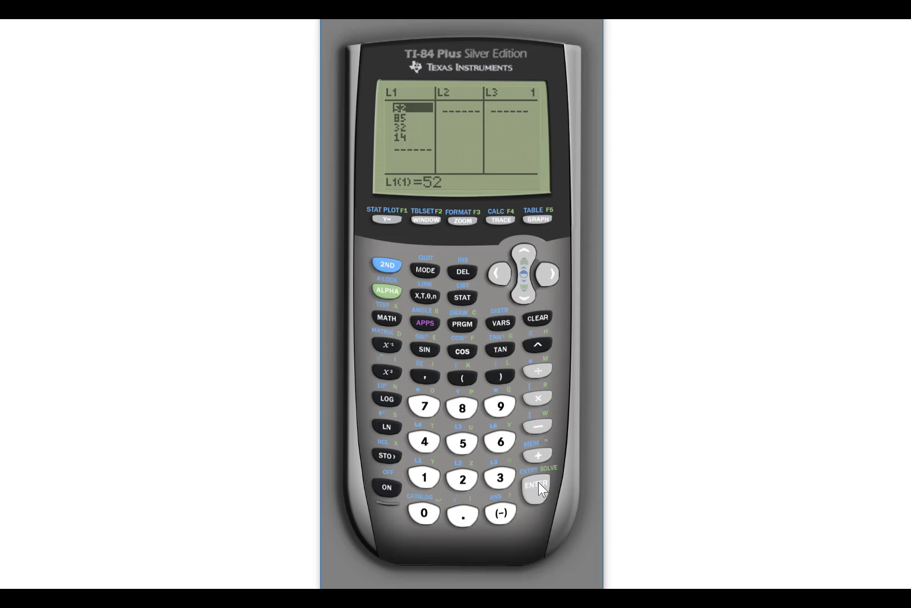
click(528, 252)
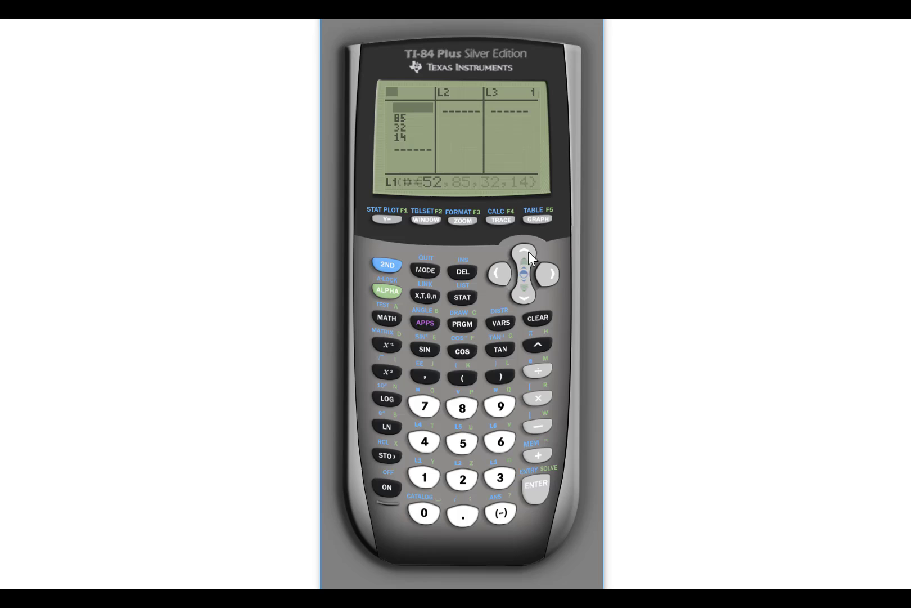
click(540, 315)
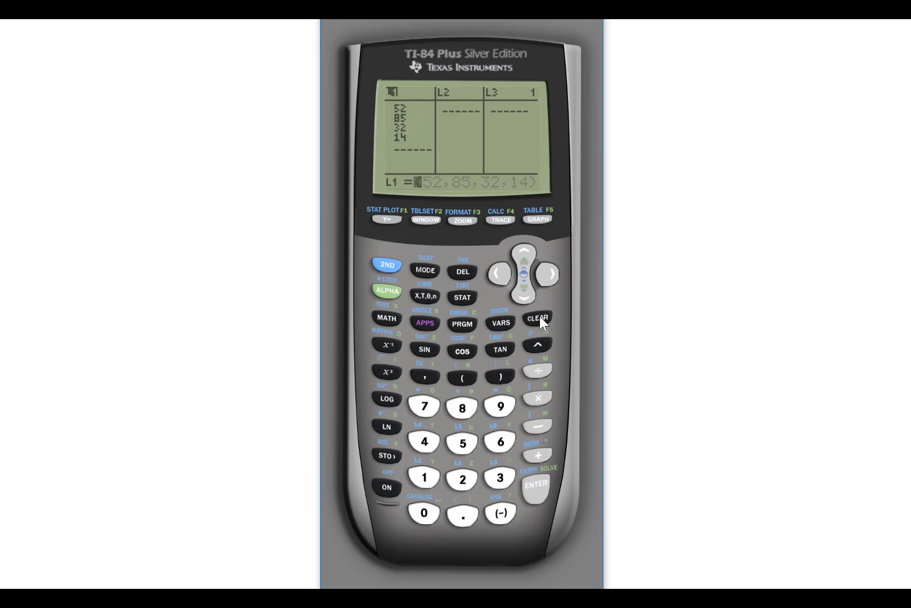
click(543, 485)
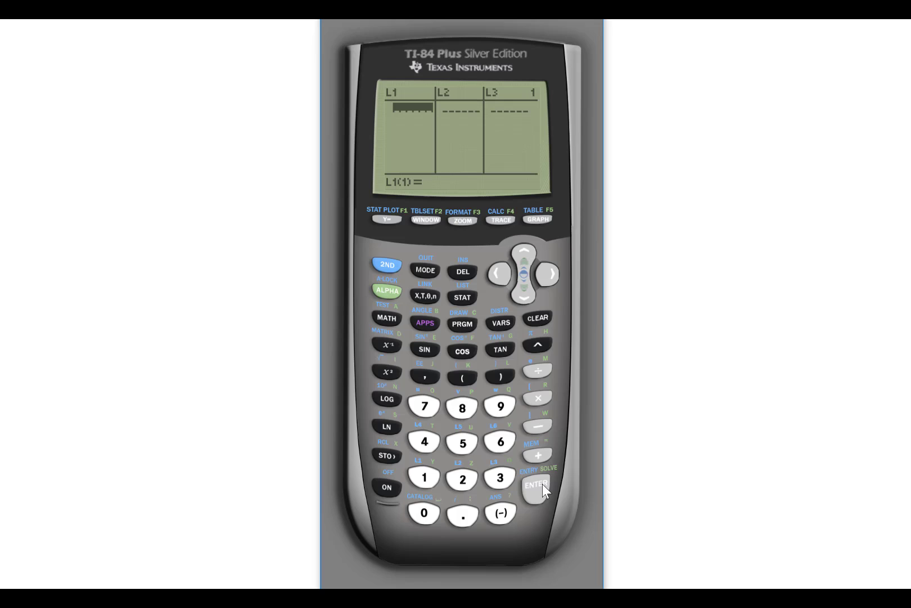
- Enter 23, 56 and 39 into L1
click(463, 477)
click(500, 477)
click(535, 486)
click(472, 448)
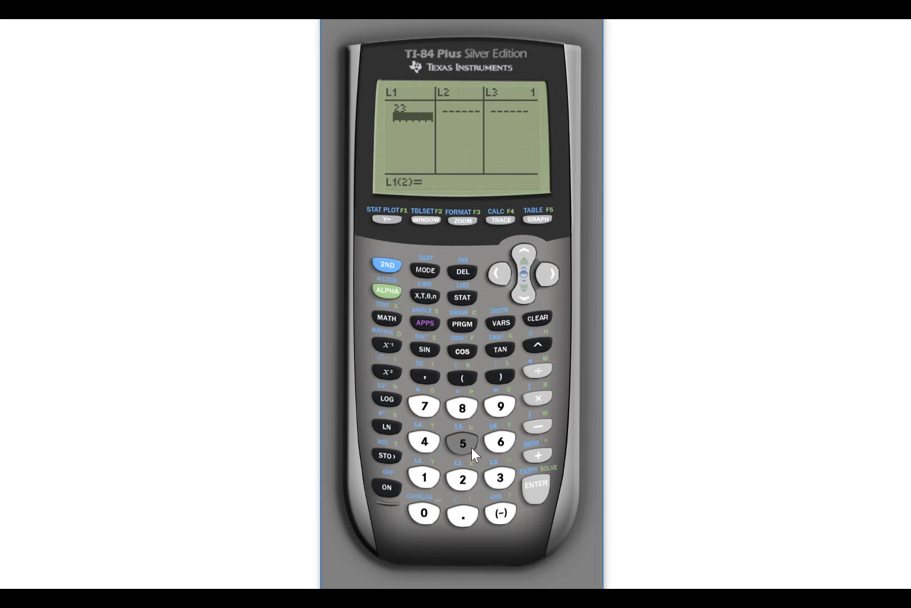
click(498, 440)
click(530, 495)
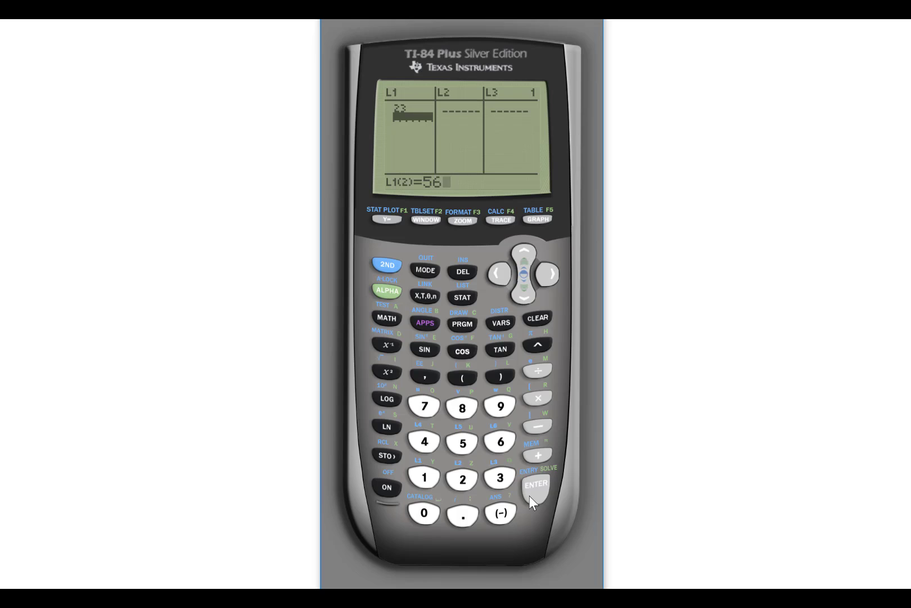
click(500, 475)
click(503, 409)
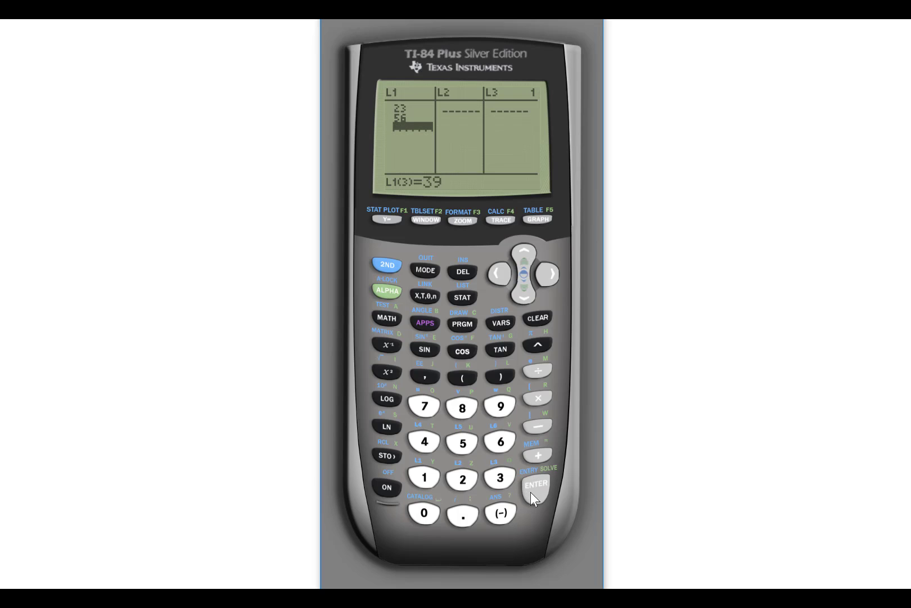
click(531, 492)
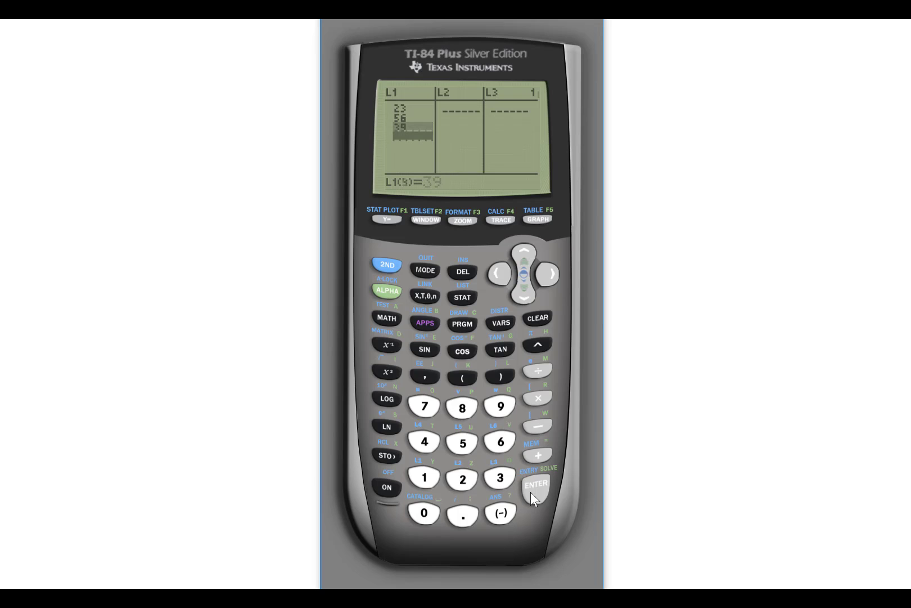
- Quit to the home screen and evaluate 3+L1, giving {26 59 42}
click(393, 265)
click(420, 268)
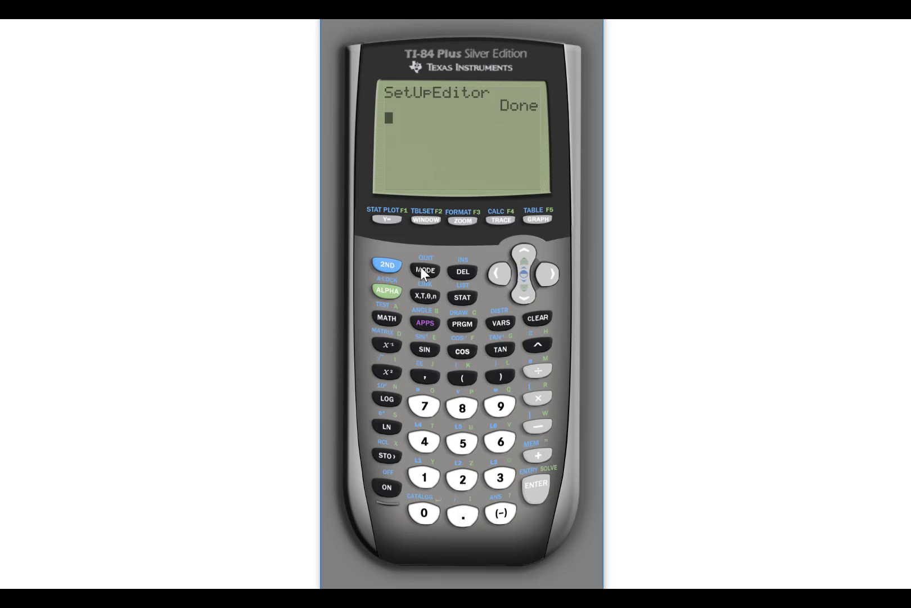
click(502, 480)
click(530, 458)
click(391, 265)
click(426, 479)
click(536, 484)
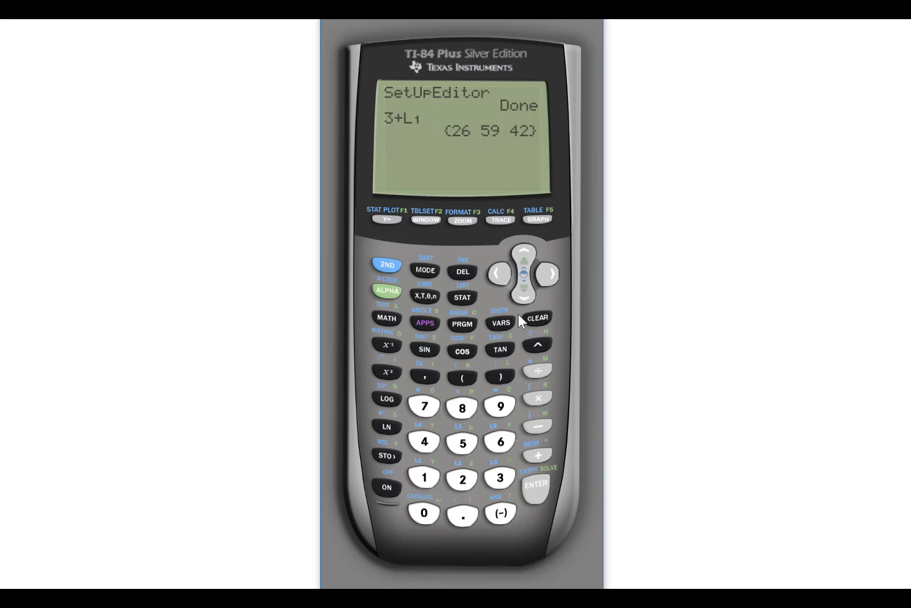
- Paste SortA( from the LIST OPS menu onto the home screen
click(462, 296)
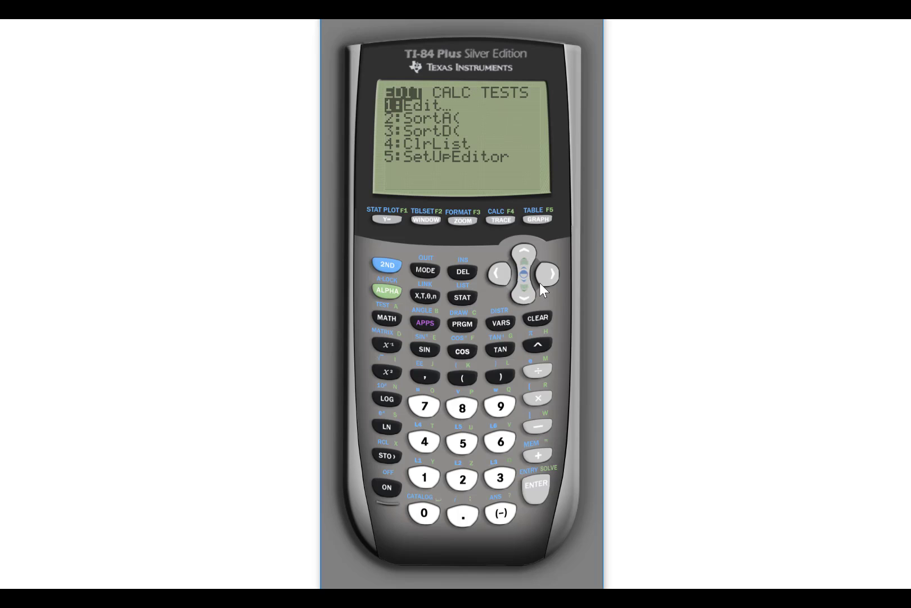
click(392, 264)
click(461, 299)
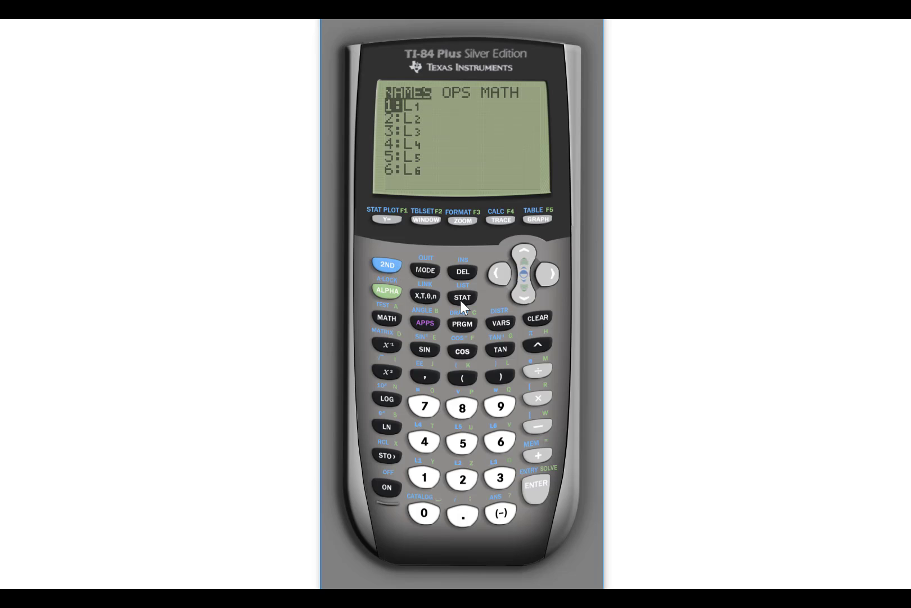
click(548, 276)
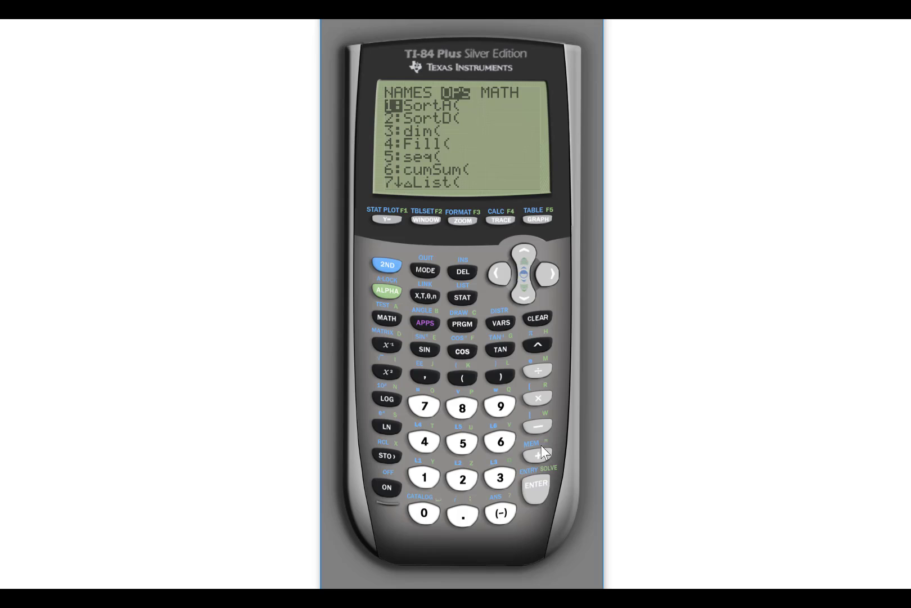
click(535, 493)
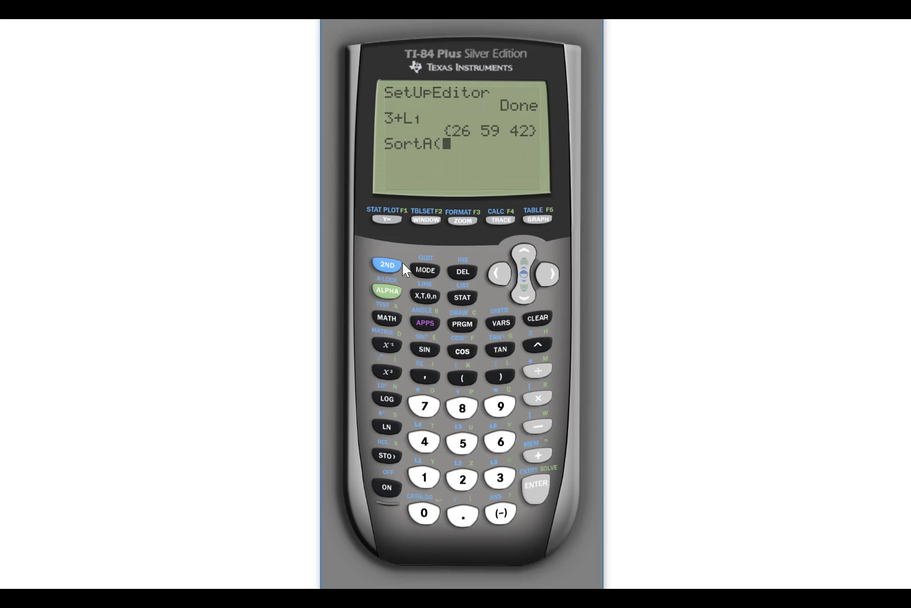
- Run SortA(L1 and view L1 in the list editor as 23, 39, 56
click(422, 476)
click(528, 493)
click(463, 296)
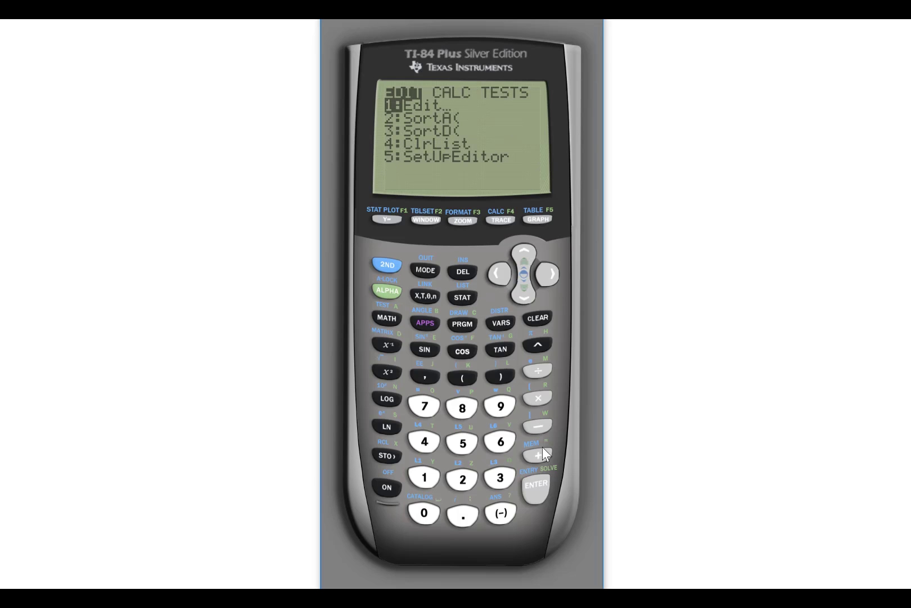
click(538, 488)
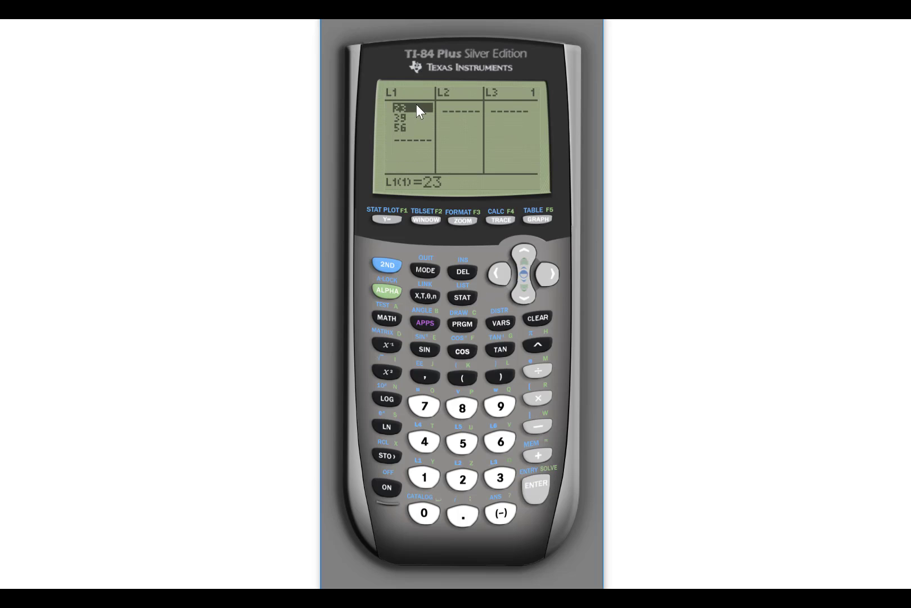